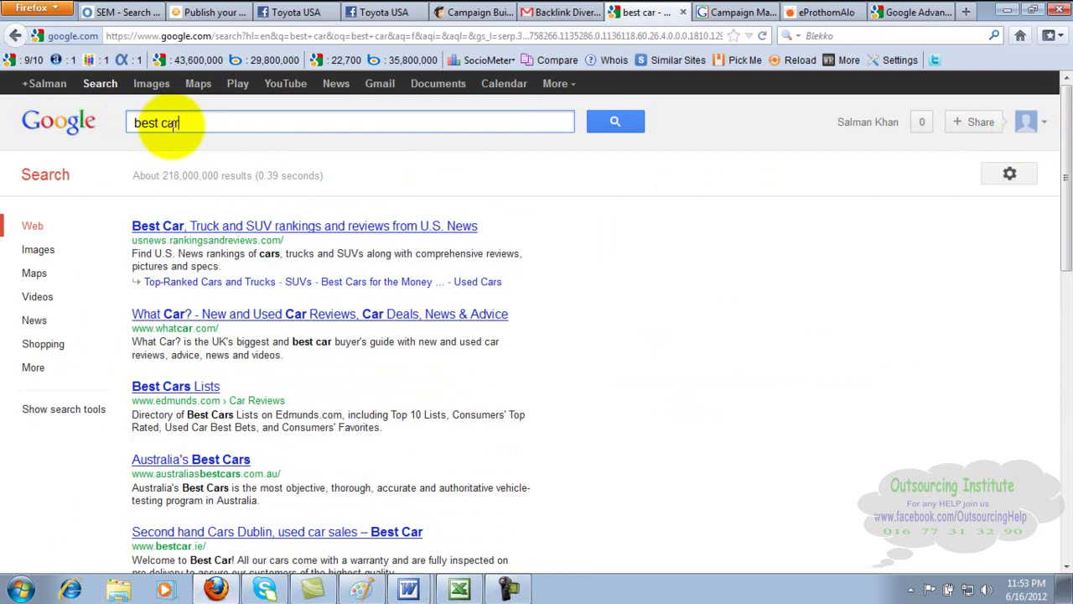
# Step: Go to the open Google Advanced Search page and enter "best car" as the words that all must appear
pyautogui.click(895, 10)
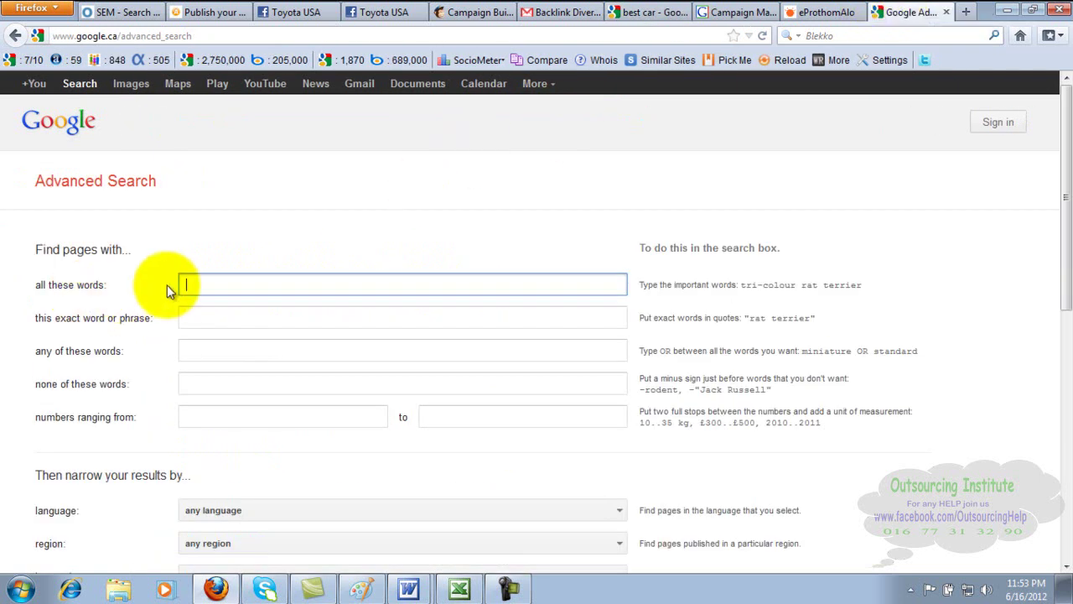
pyautogui.write('best')
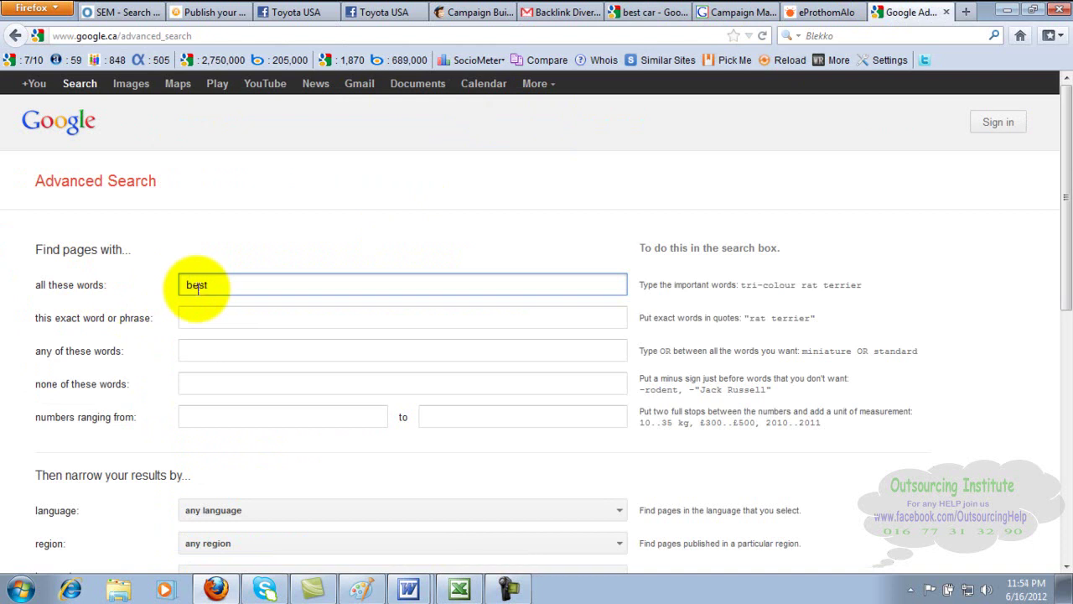
pyautogui.write(' car')
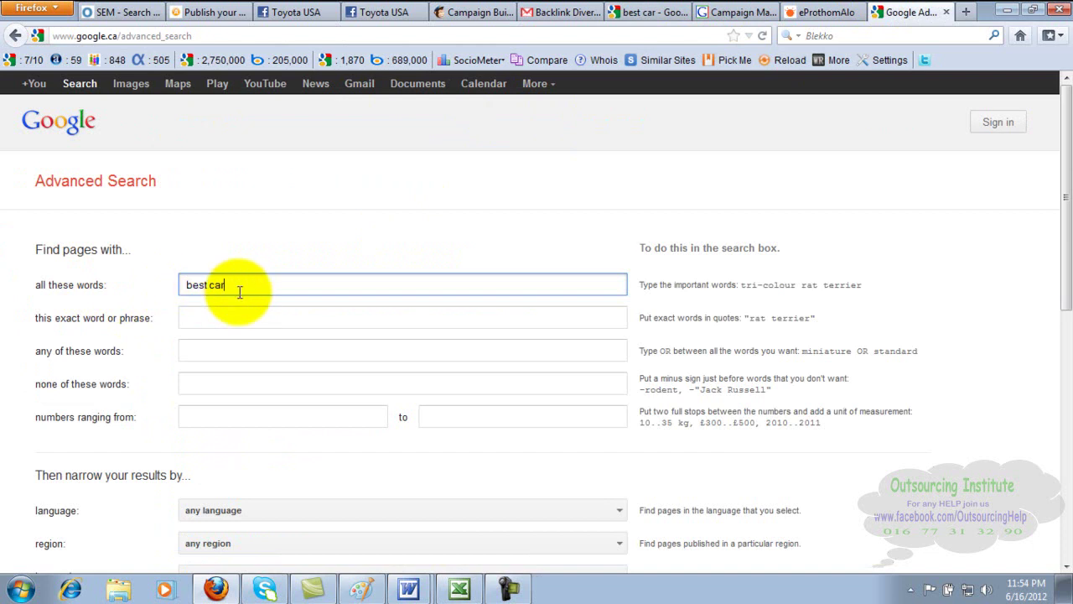
# Step: Set the exact word or phrase to "outsourcing in bangladesh"
pyautogui.click(213, 320)
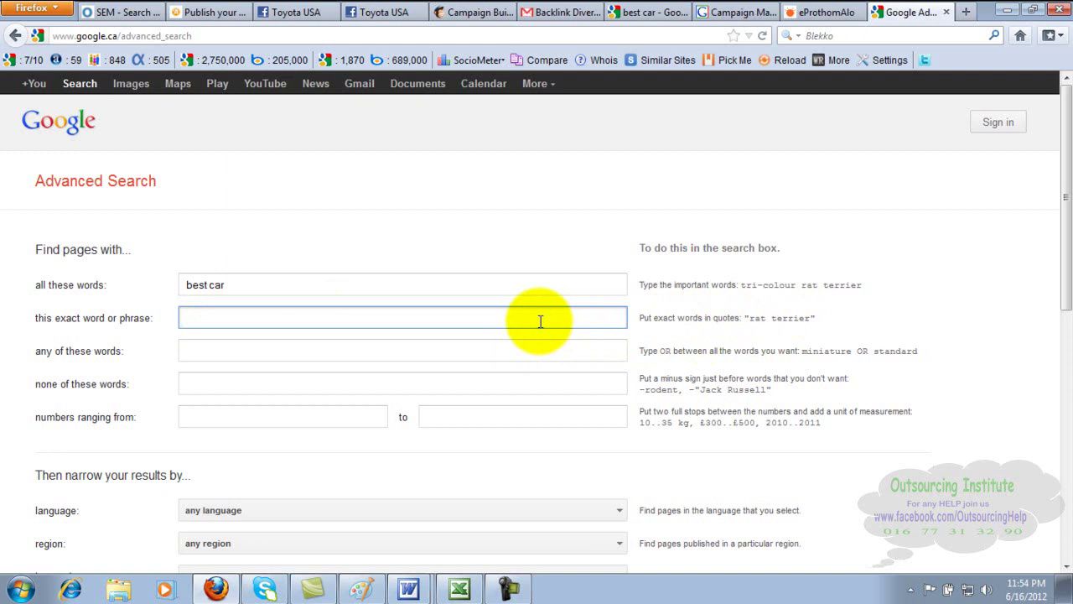
pyautogui.write('ou')
pyautogui.write('tsourcing')
pyautogui.write(' int')
pyautogui.press('BackSpace')
pyautogui.write('bangladesh')
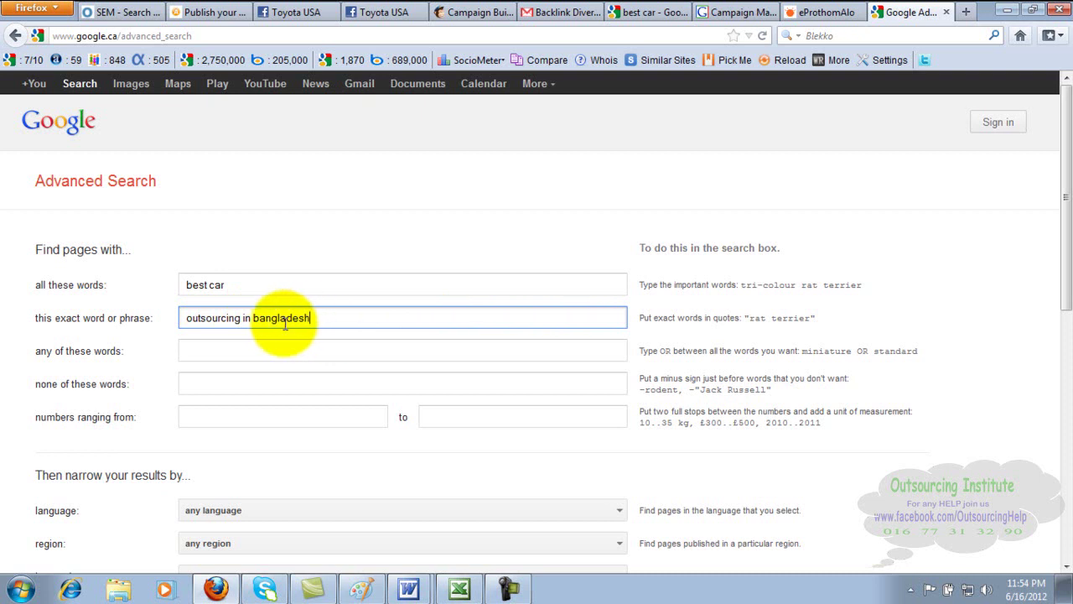
# Step: Look through the remaining word and number-range filters and the list of available languages
pyautogui.click(272, 353)
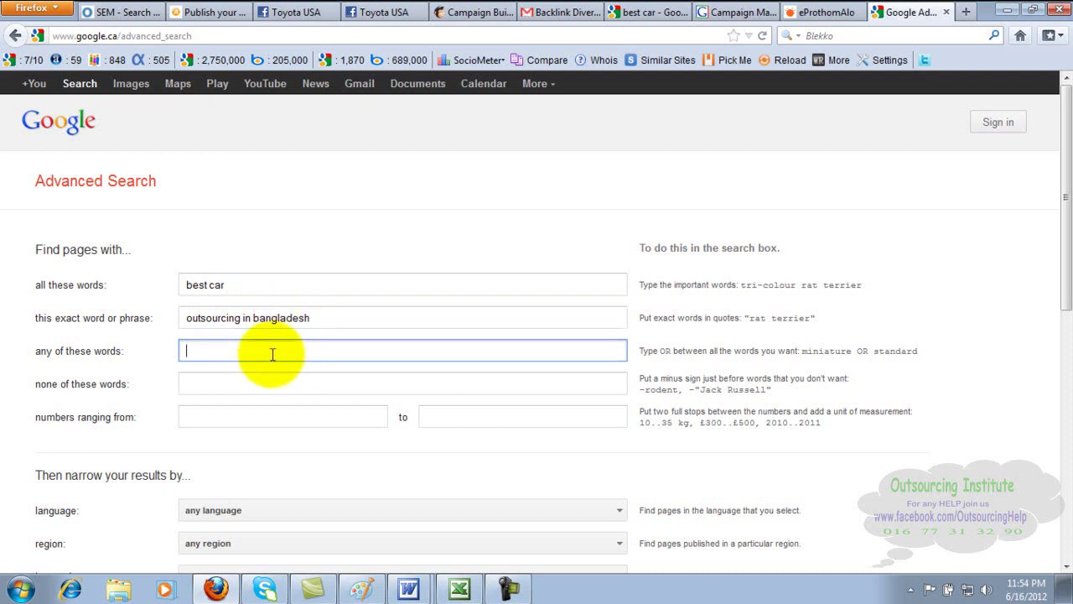
pyautogui.click(278, 385)
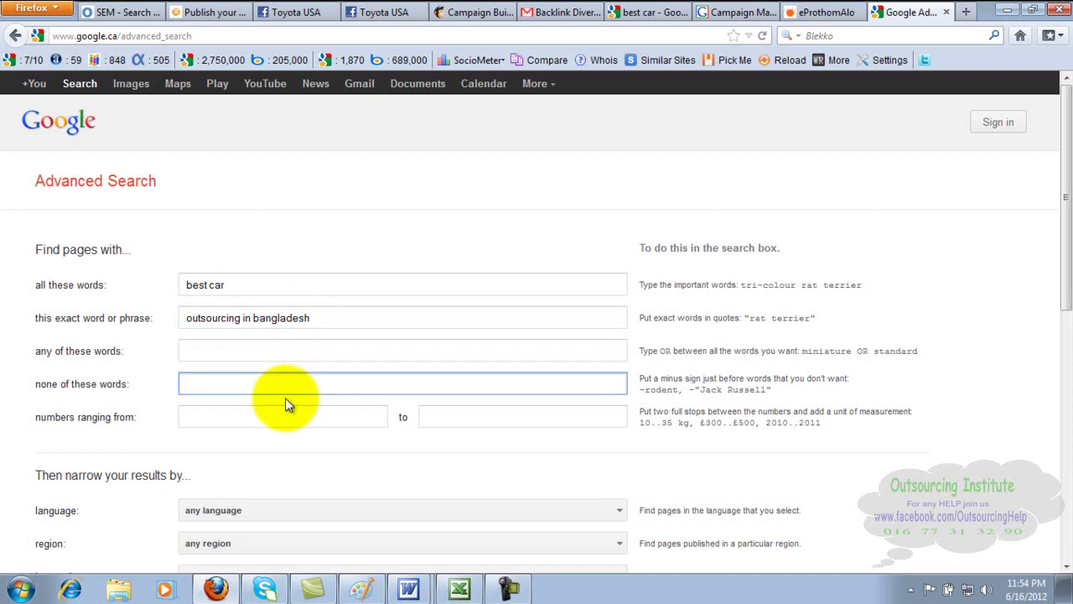
pyautogui.click(304, 408)
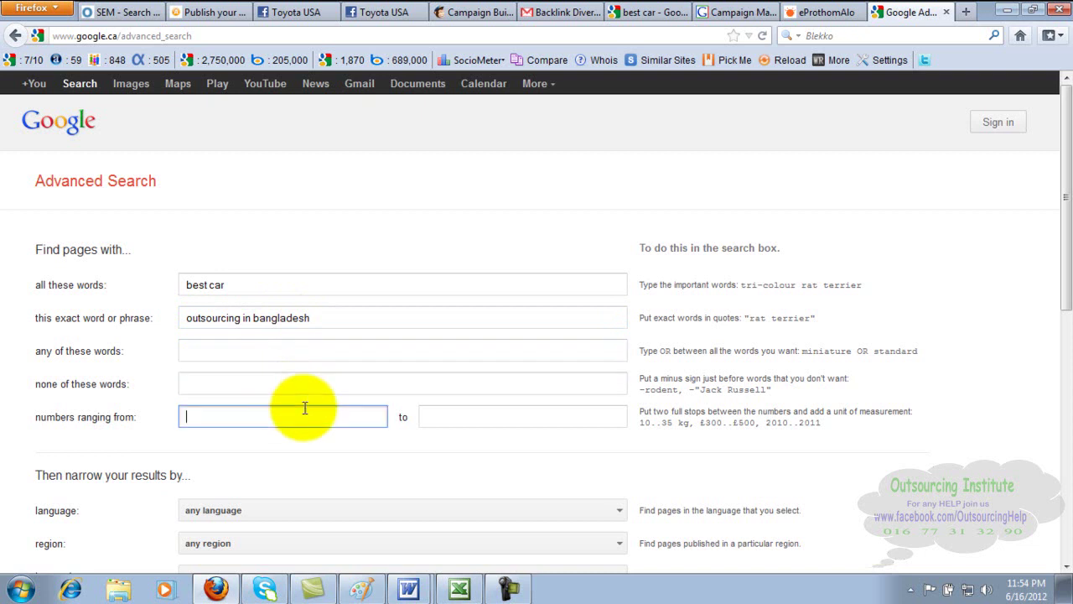
pyautogui.click(1066, 566)
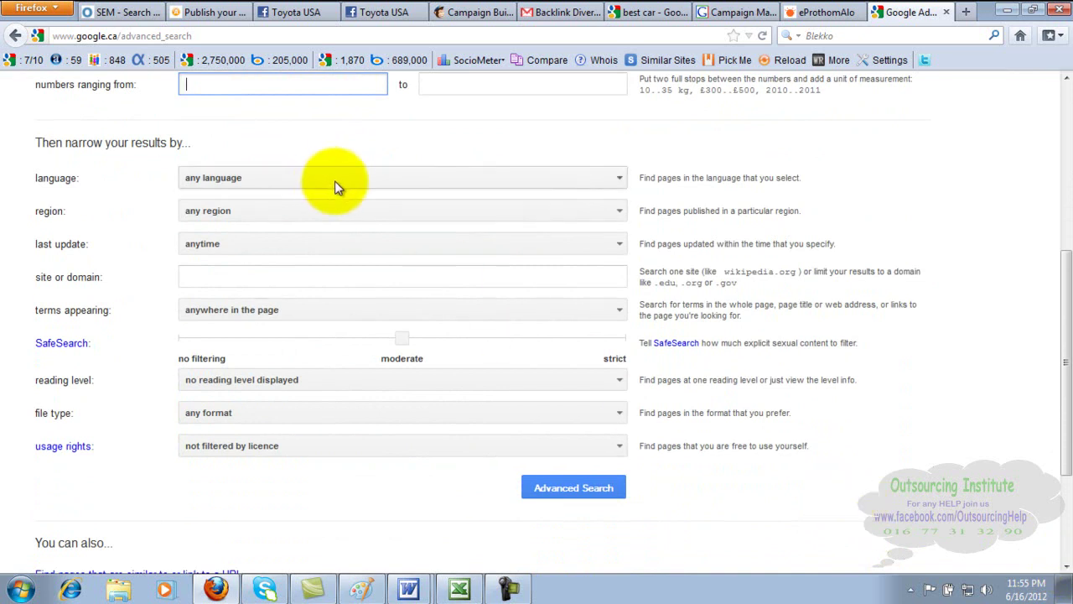
pyautogui.click(334, 178)
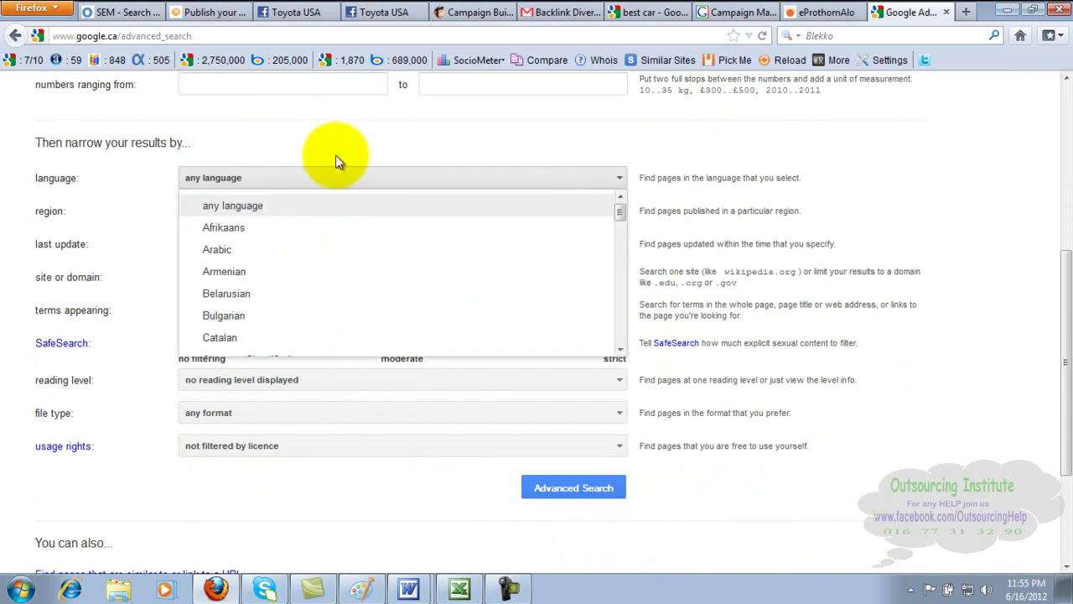
pyautogui.click(338, 156)
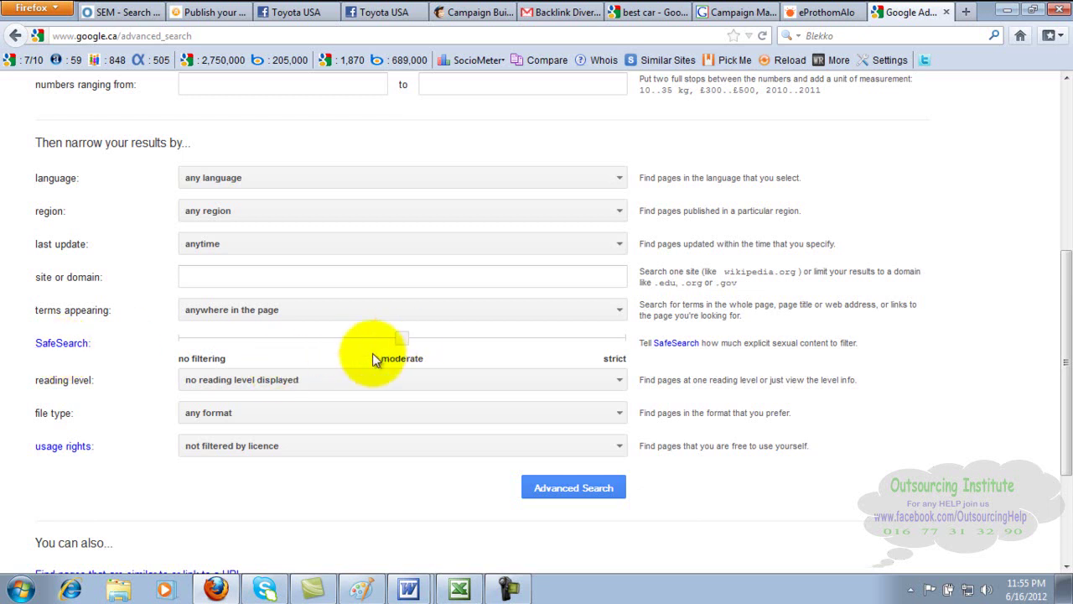
# Step: Try the SafeSearch levels no filtering and strict, and return the filter to moderate
pyautogui.click(184, 338)
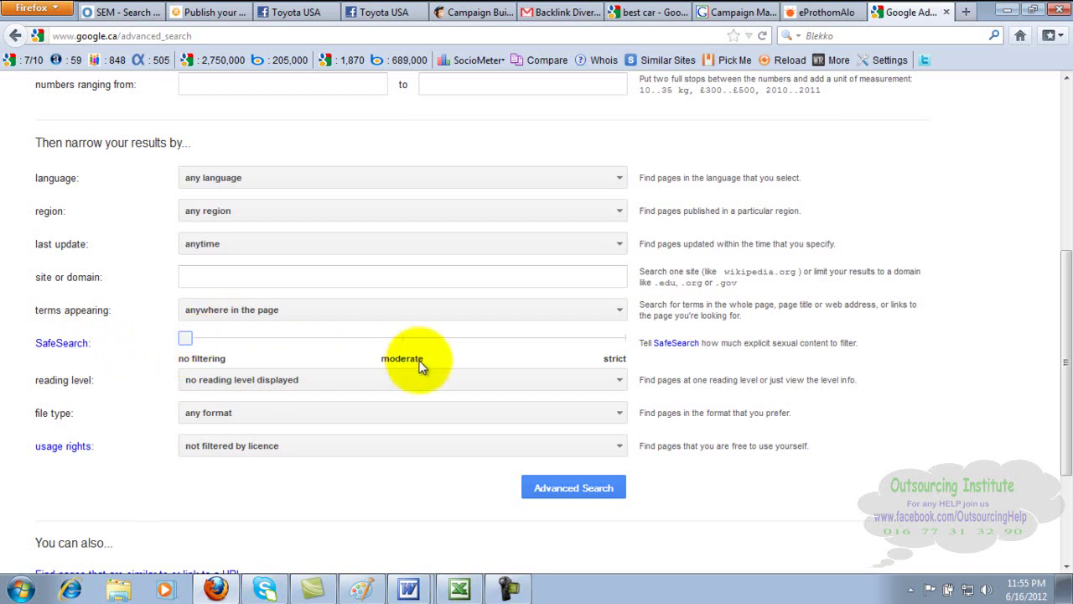
pyautogui.click(621, 340)
pyautogui.click(620, 340)
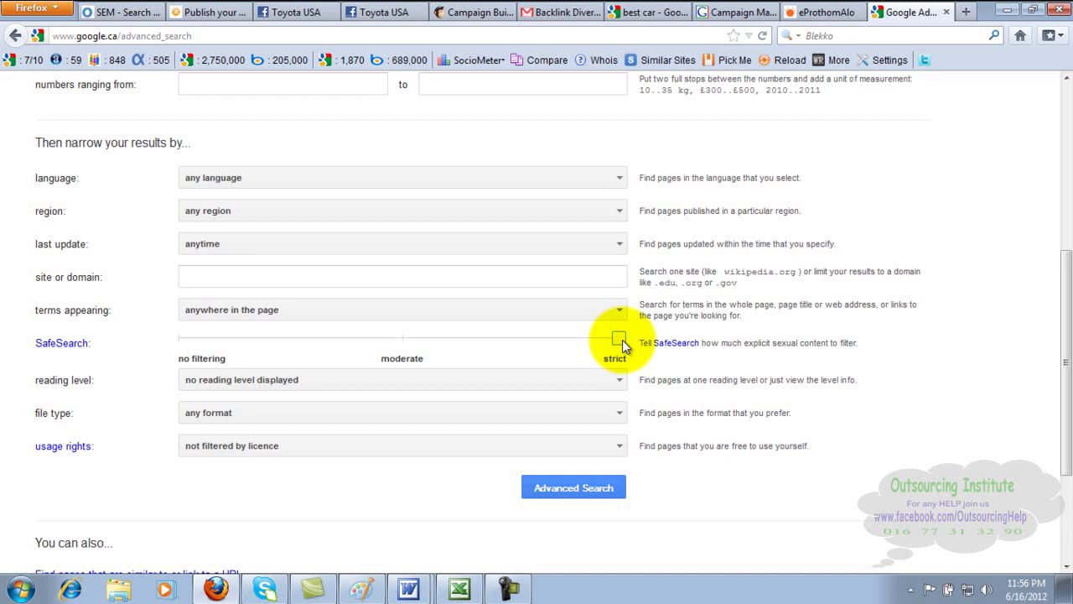
pyautogui.click(400, 339)
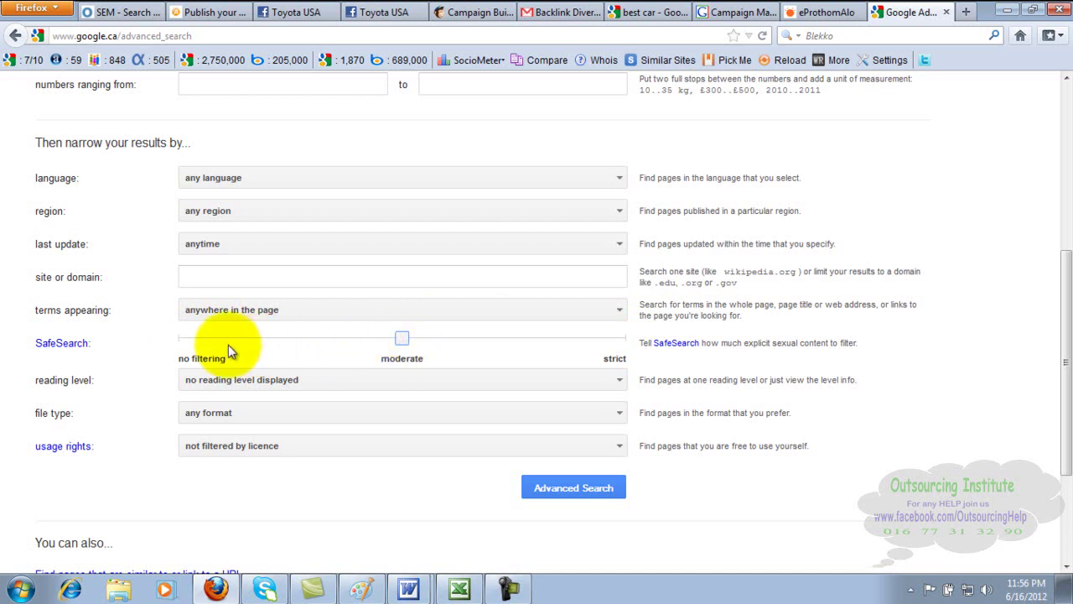
pyautogui.click(183, 339)
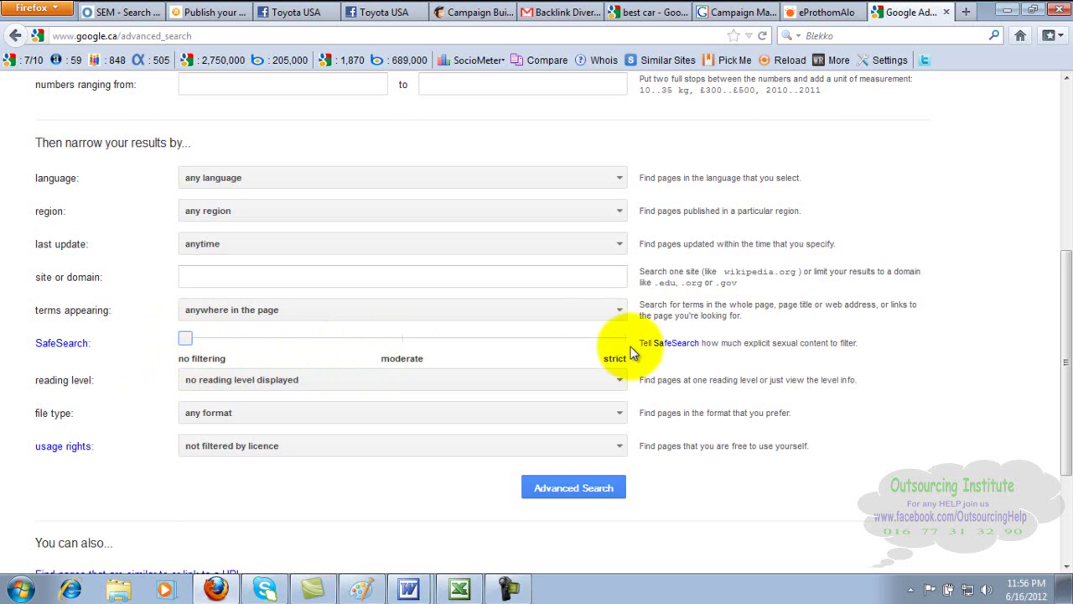
pyautogui.moveTo(629, 346); pyautogui.dragTo(440, 345)
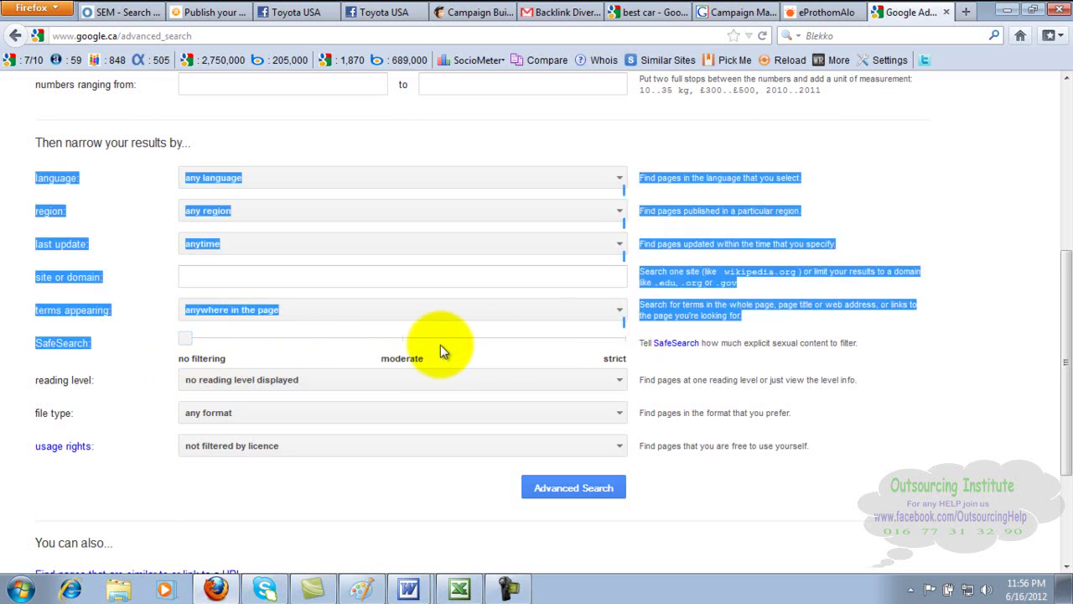
pyautogui.click(427, 358)
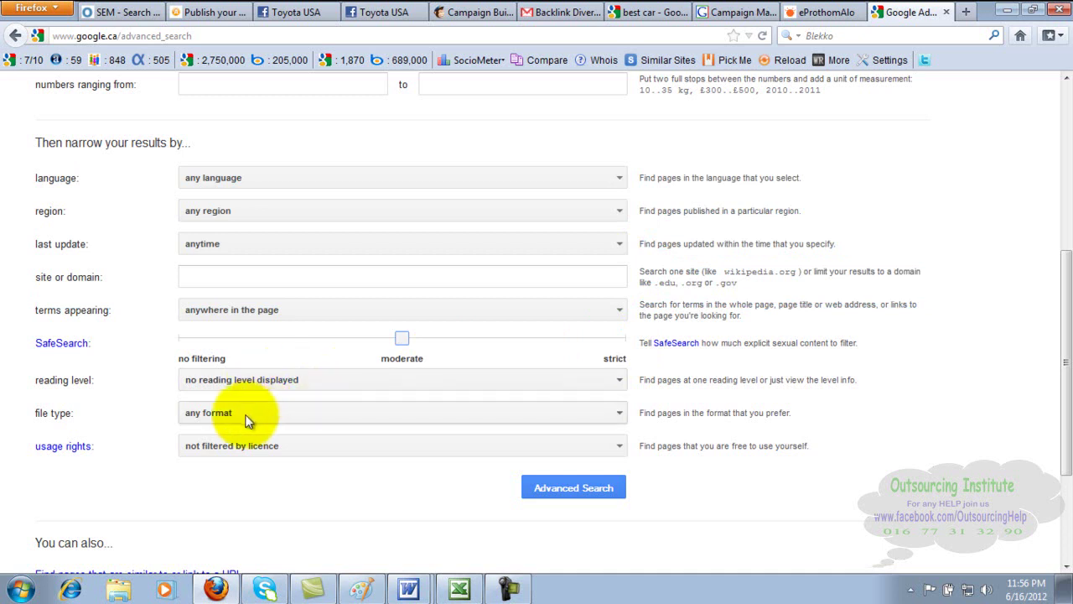
# Step: Examine the file type and usage rights options, along with the rest of the Advanced Search page
pyautogui.click(598, 412)
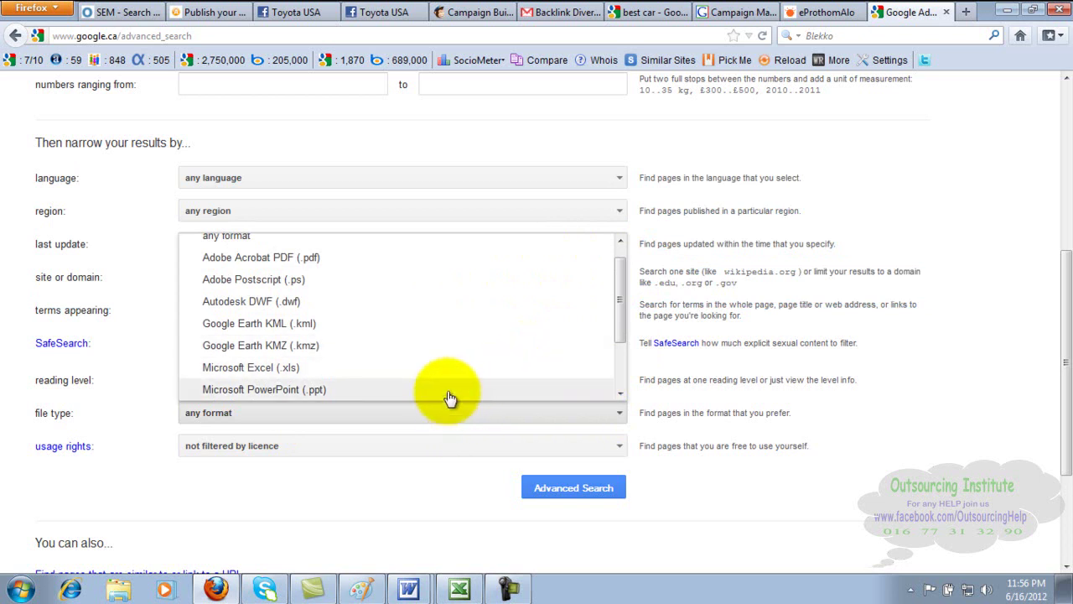
pyautogui.click(439, 493)
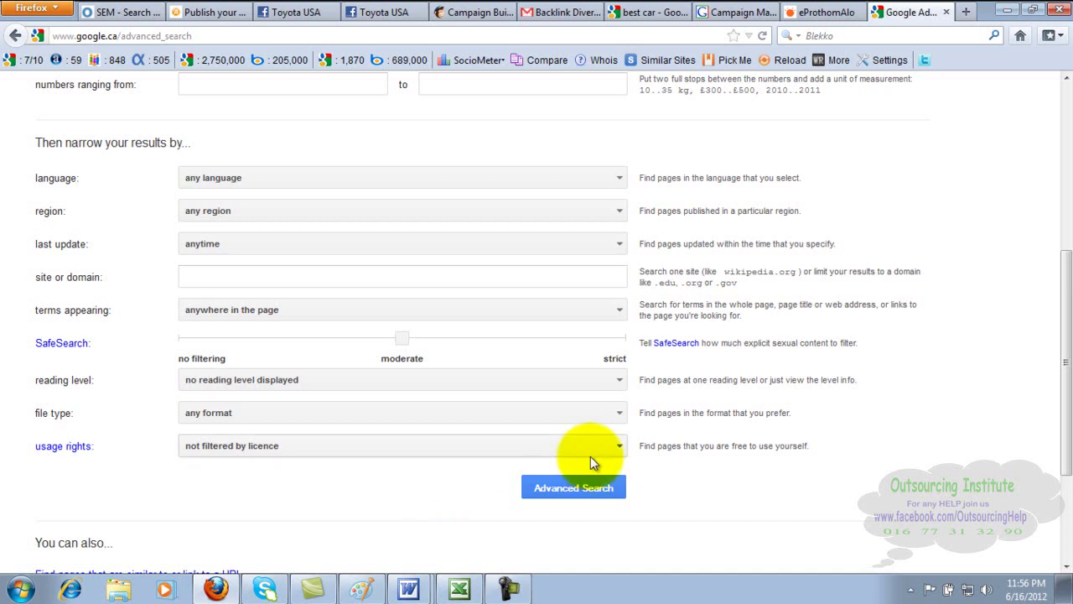
pyautogui.click(616, 447)
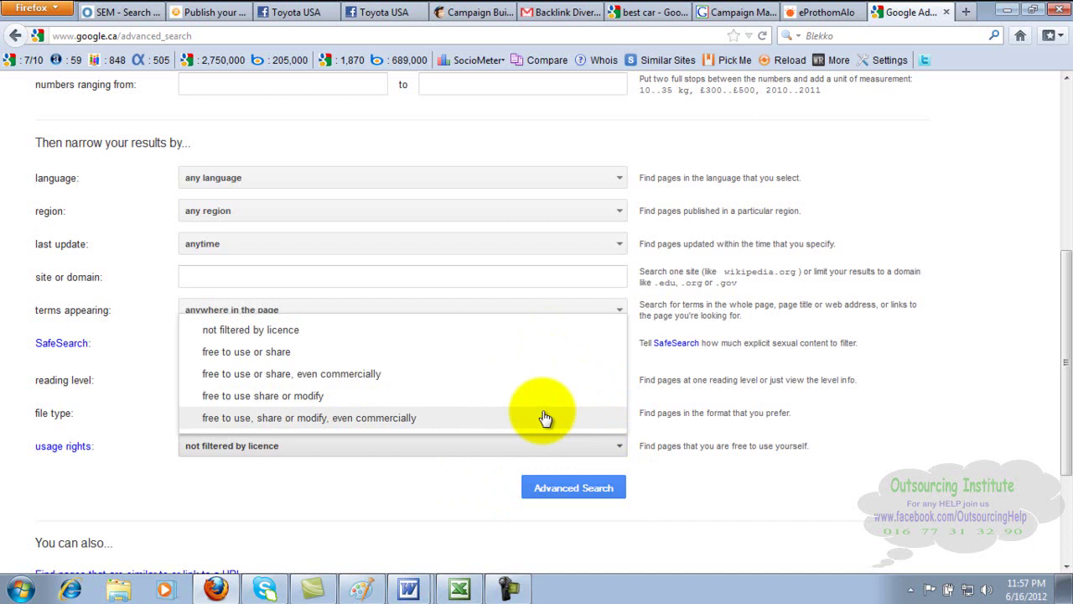
pyautogui.click(485, 488)
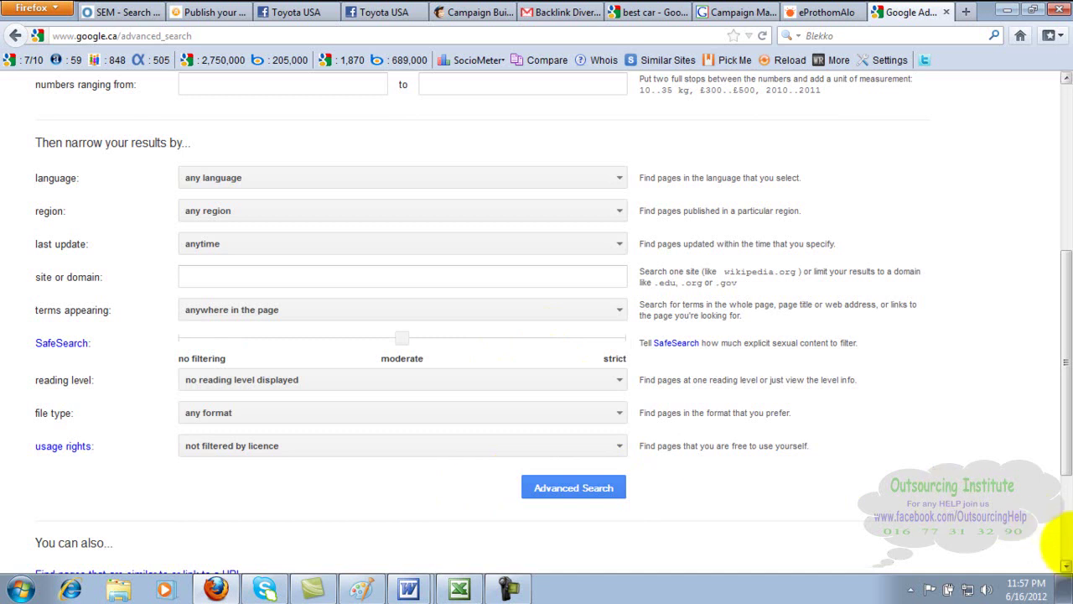
pyautogui.click(1064, 553)
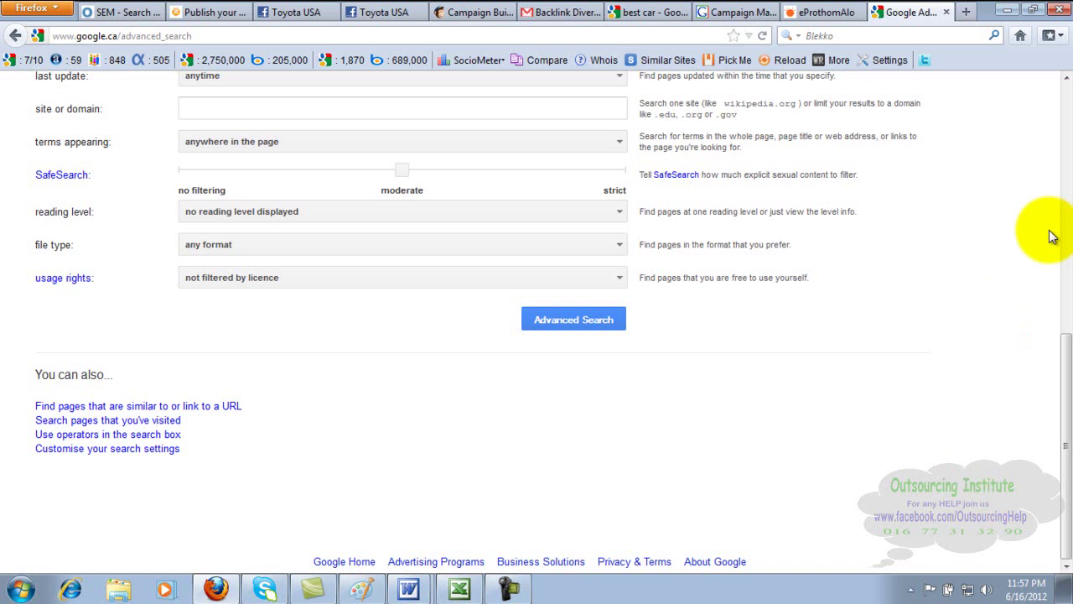
pyautogui.moveTo(1063, 371); pyautogui.dragTo(1068, 258)
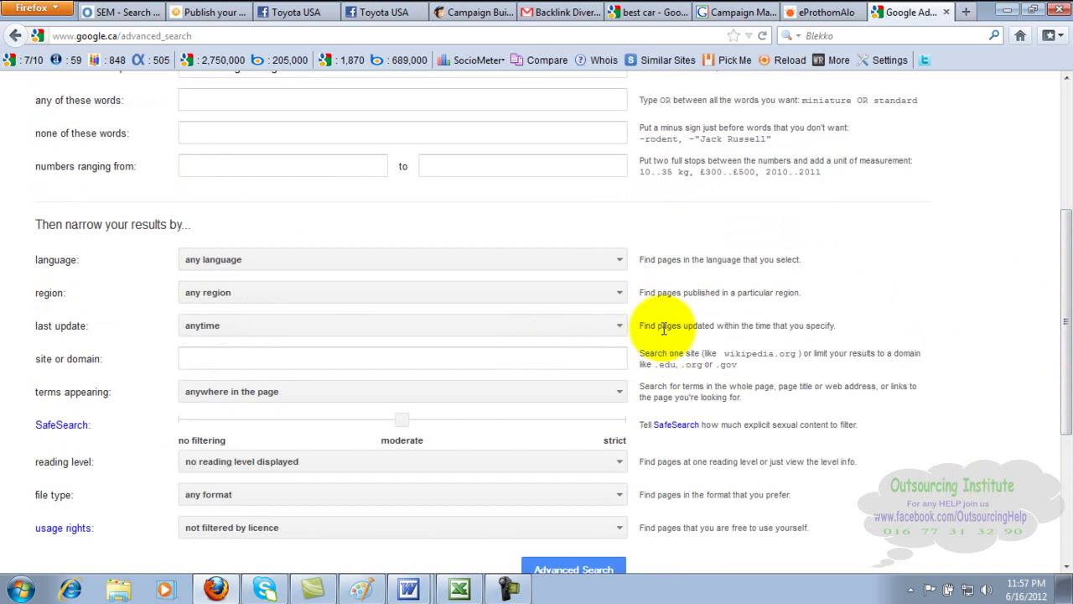
pyautogui.click(1061, 111)
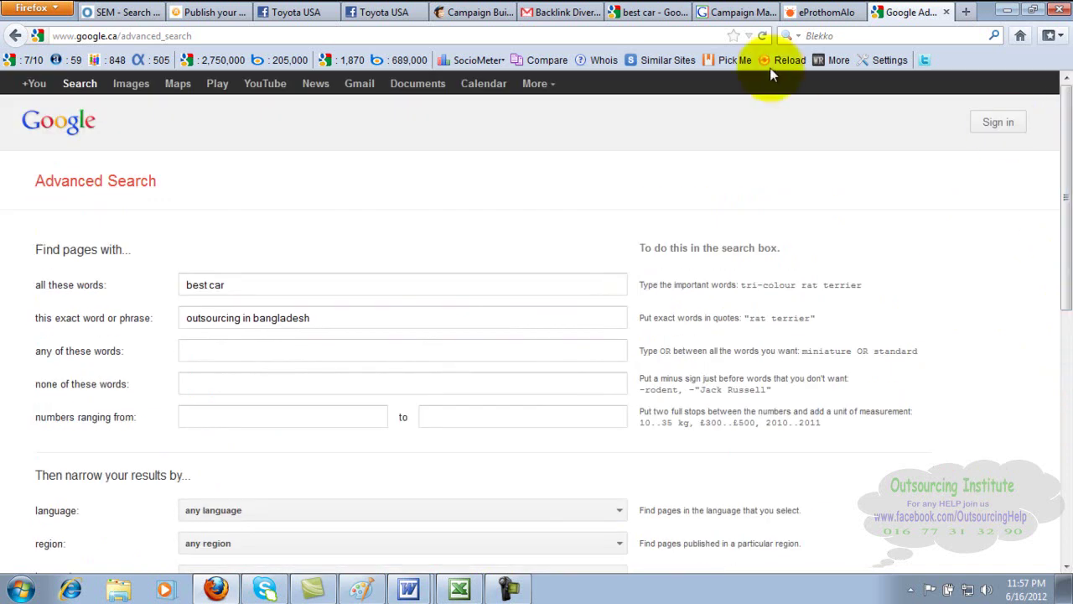
# Step: Switch to Paint and handwrite "2." followed by a pair of double quotation marks below the first list item
pyautogui.click(361, 588)
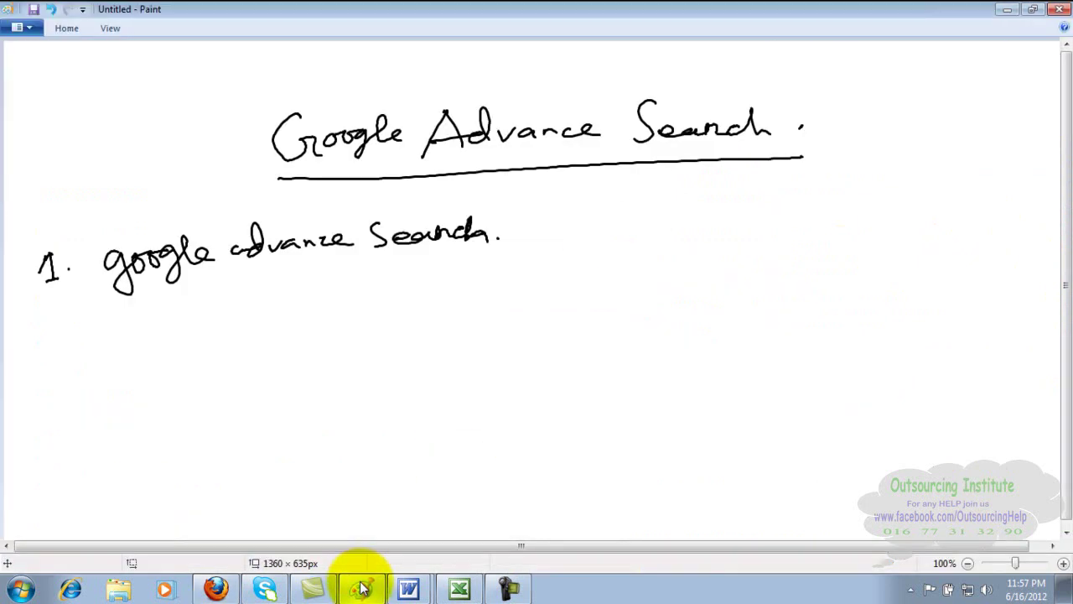
pyautogui.moveTo(59, 342); pyautogui.dragTo(82, 363)
pyautogui.click(85, 353)
pyautogui.moveTo(155, 326); pyautogui.dragTo(170, 333)
pyautogui.moveTo(294, 310); pyautogui.dragTo(298, 319)
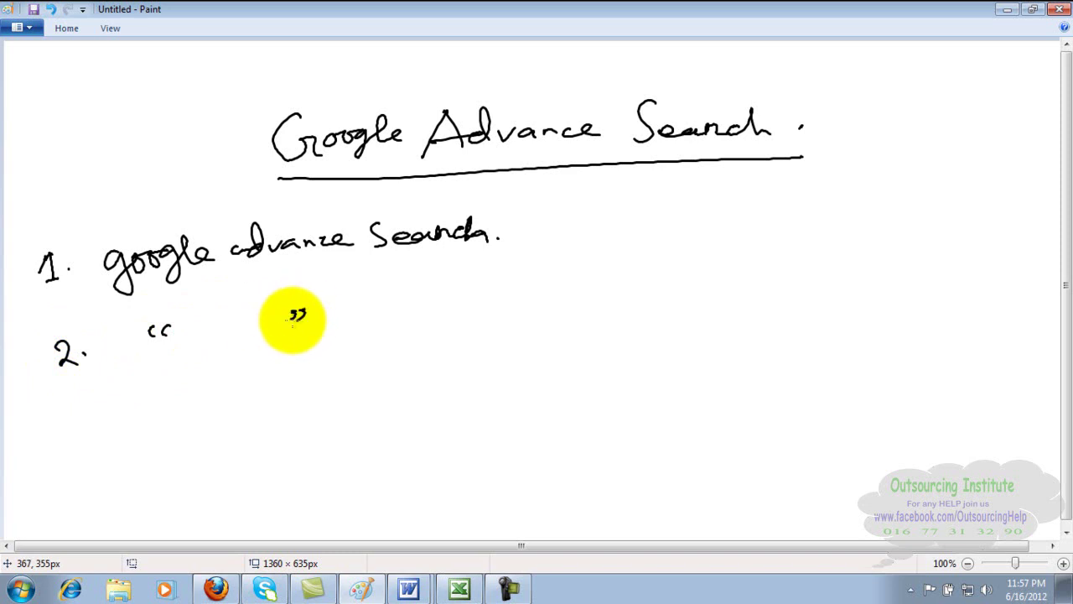
# Step: Switch to Firefox and replace the "best car" query on the Google results page with a search for "car"
pyautogui.click(215, 589)
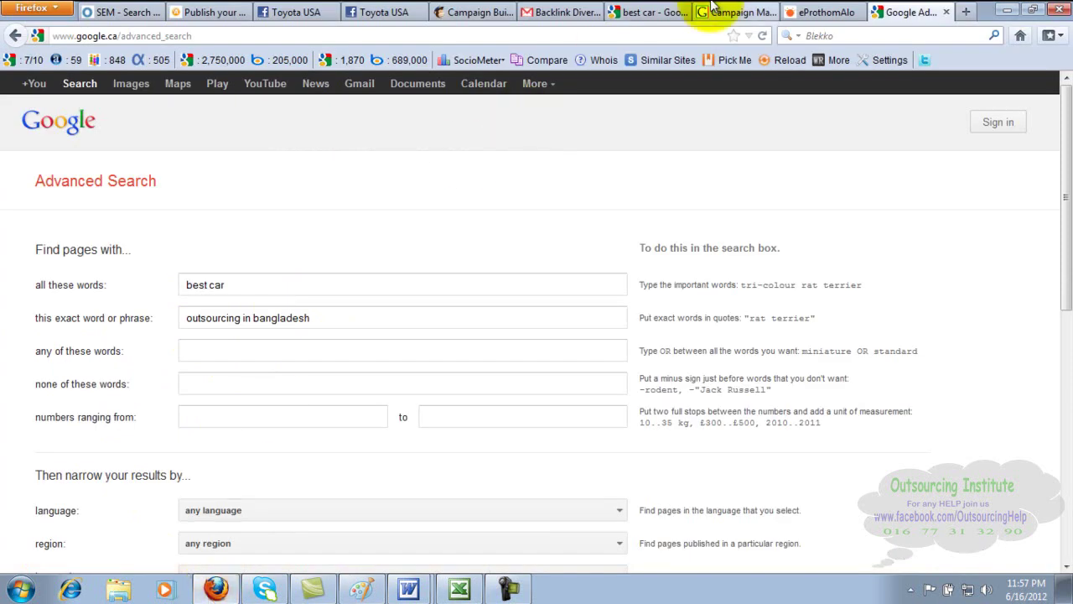
pyautogui.click(640, 20)
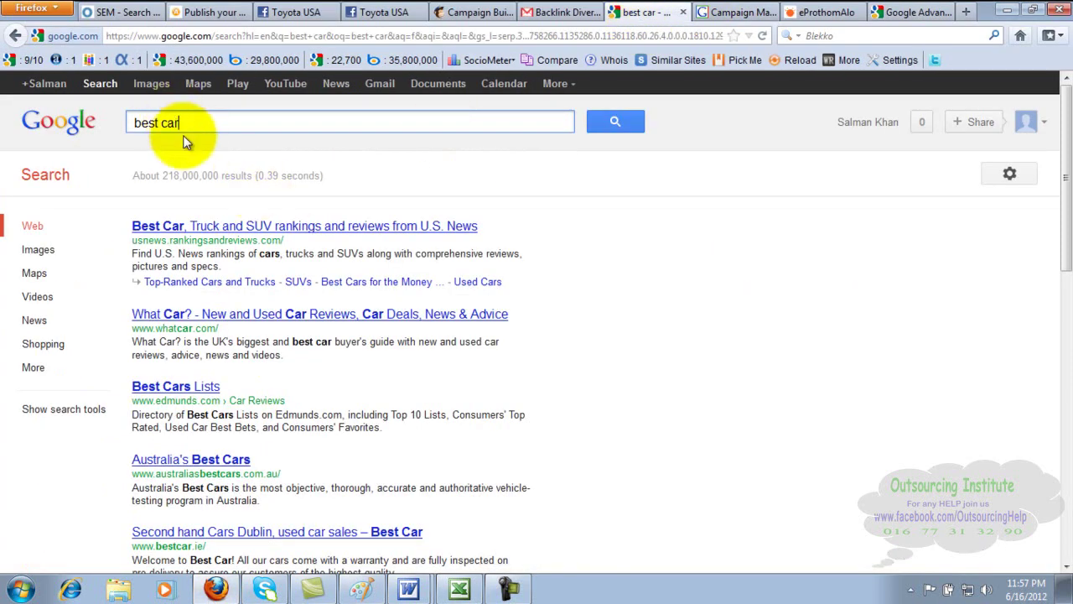
pyautogui.press('BackSpace')
pyautogui.press('BackSpace')
pyautogui.press('BackSpace')
pyautogui.press('BackSpace')
pyautogui.press('BackSpace')
pyautogui.press('BackSpace')
pyautogui.press('BackSpace')
pyautogui.press('BackSpace')
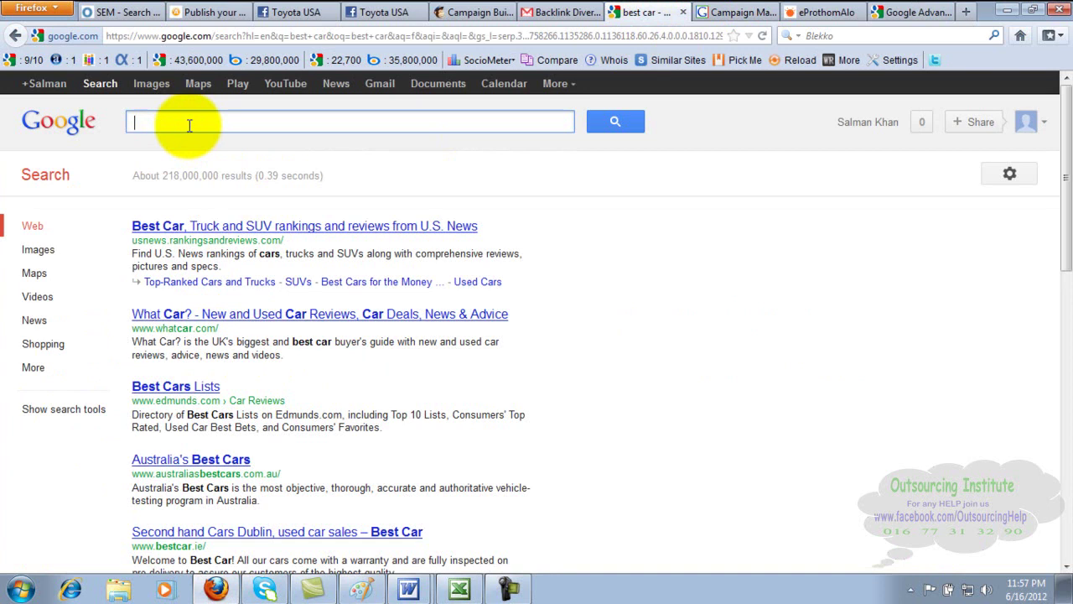
pyautogui.write('car')
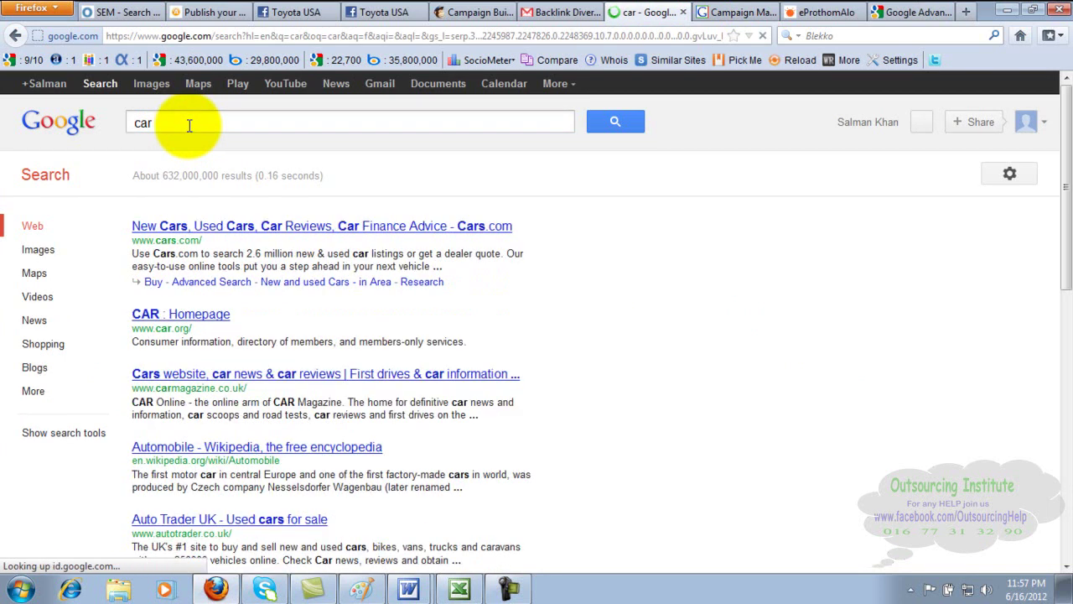
# Step: Search Google for the exact phrase "fuel saving car", enclosed in double quotation marks
pyautogui.click(190, 125)
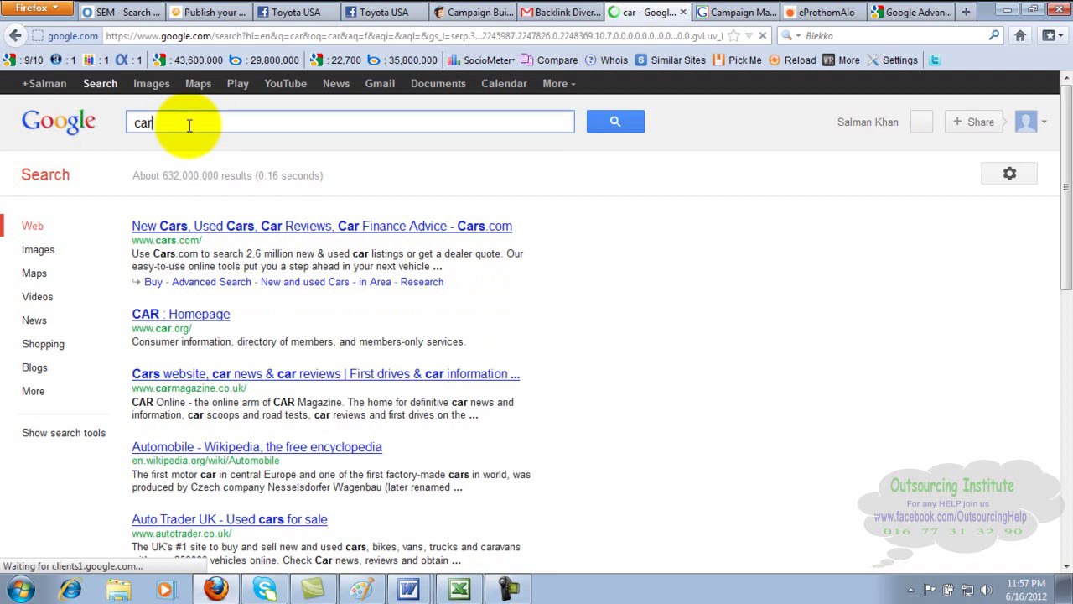
pyautogui.press('BackSpace')
pyautogui.press('BackSpace')
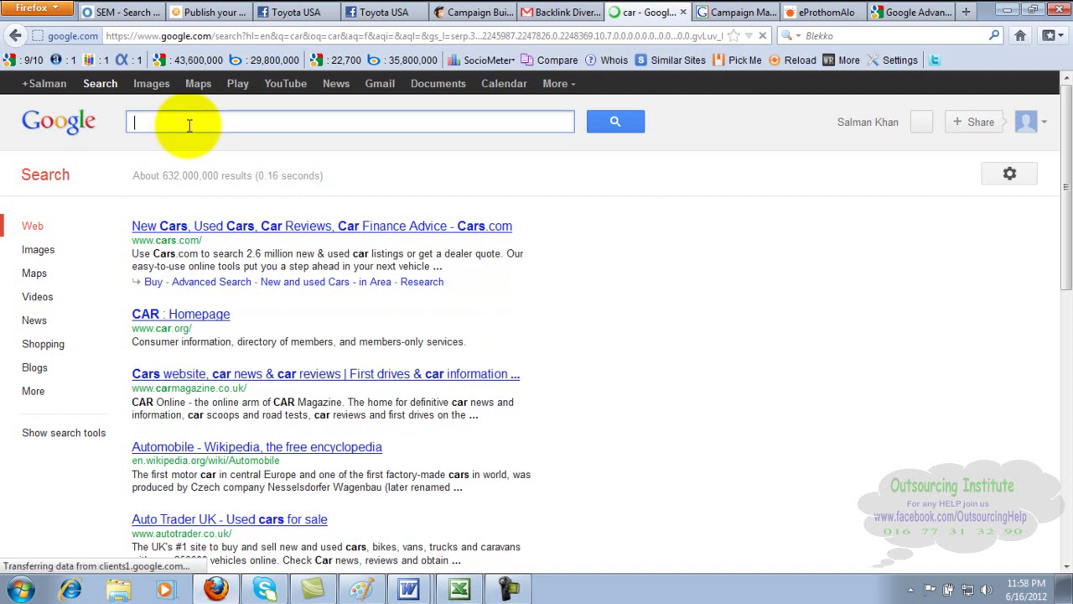
pyautogui.write('fuel s')
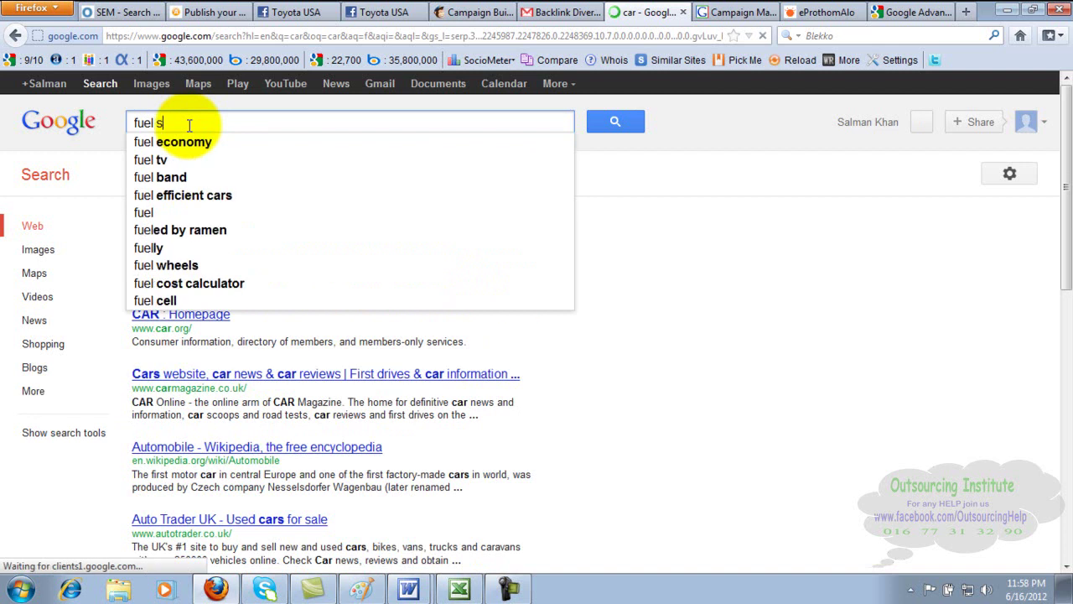
pyautogui.write('aving car')
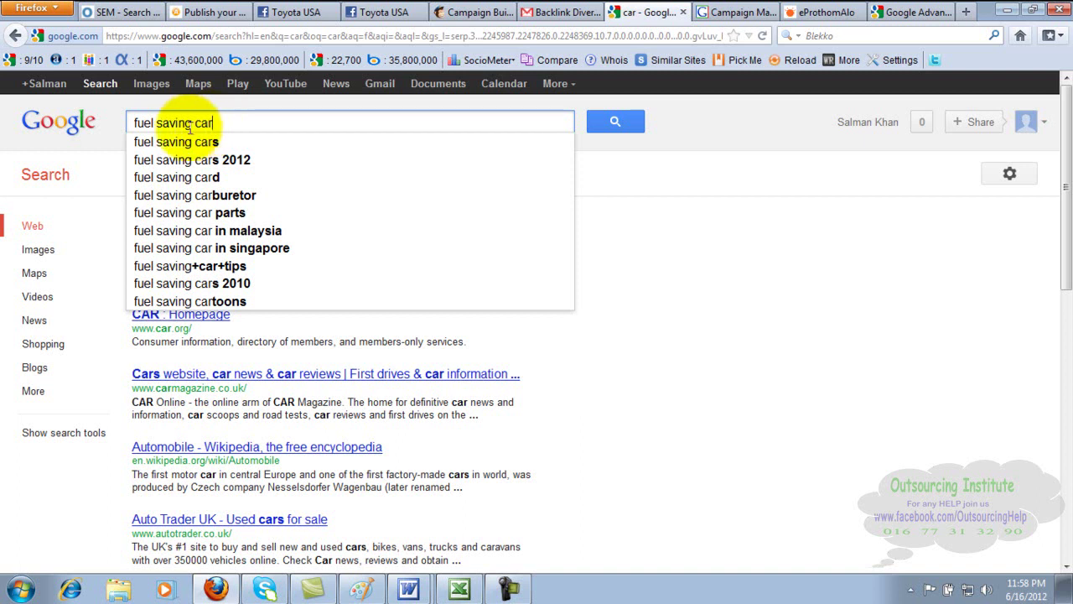
pyautogui.click(136, 122)
pyautogui.write('"')
pyautogui.click(231, 122)
pyautogui.write('"')
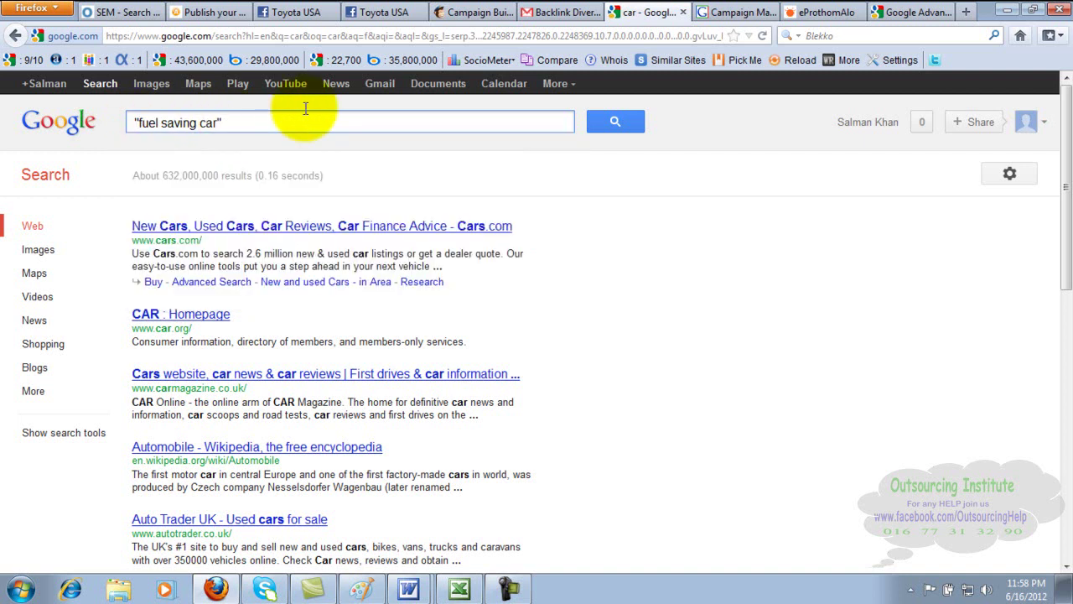
pyautogui.click(600, 124)
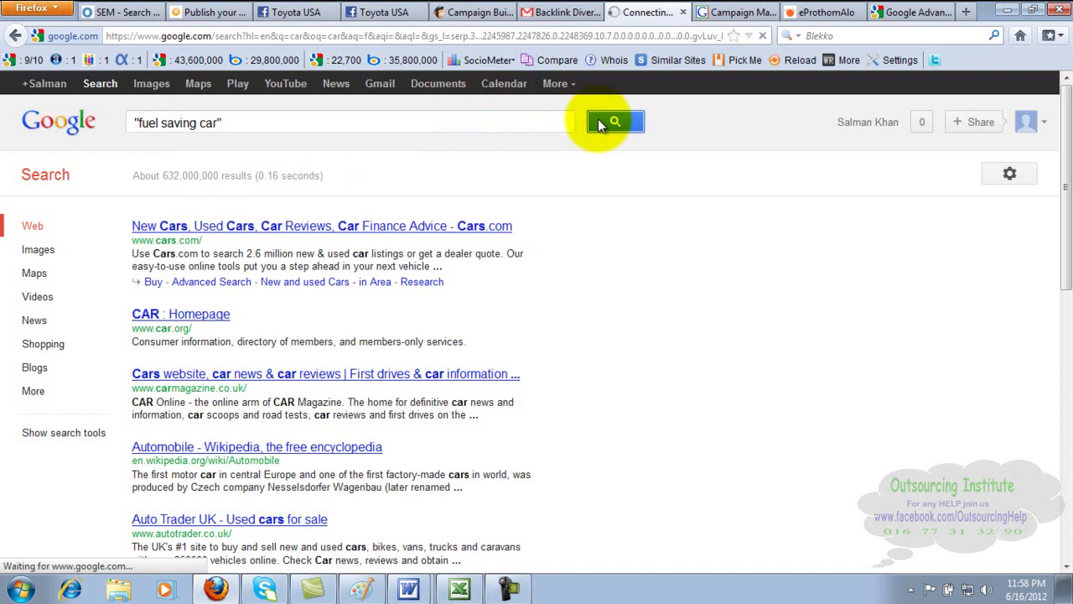